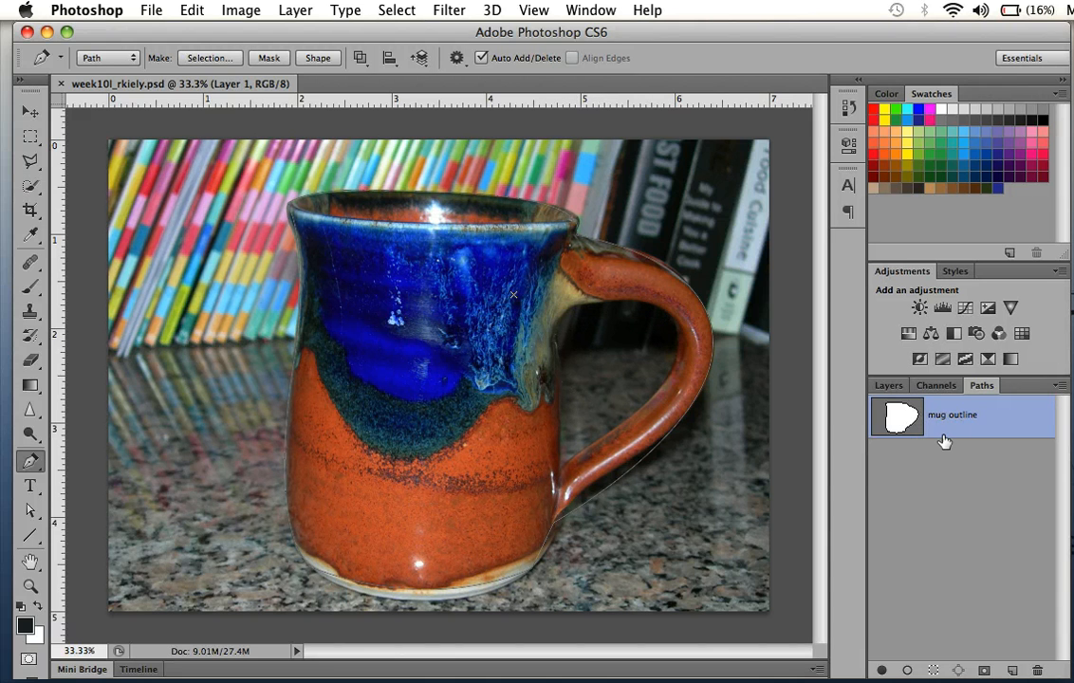
Trace the opening inside the mug's handle as a separate closed path using the Freeform Pen tool with Magnetic on.
{"action": "left_click", "coordinate": [937, 495]}
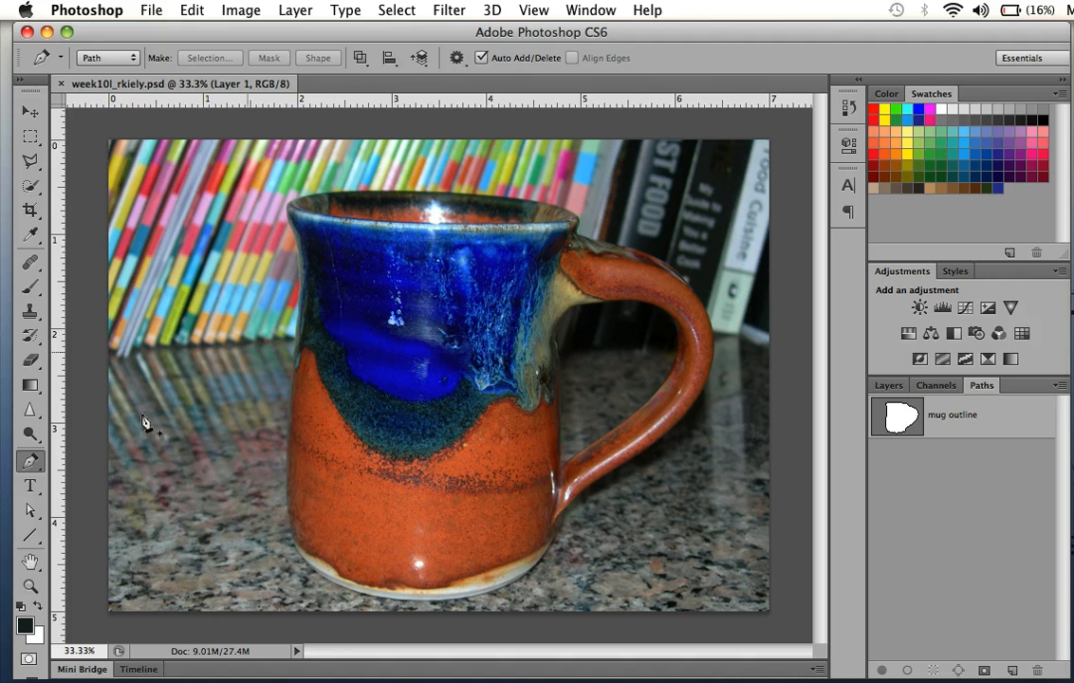
{"action": "left_click", "coordinate": [34, 462]}
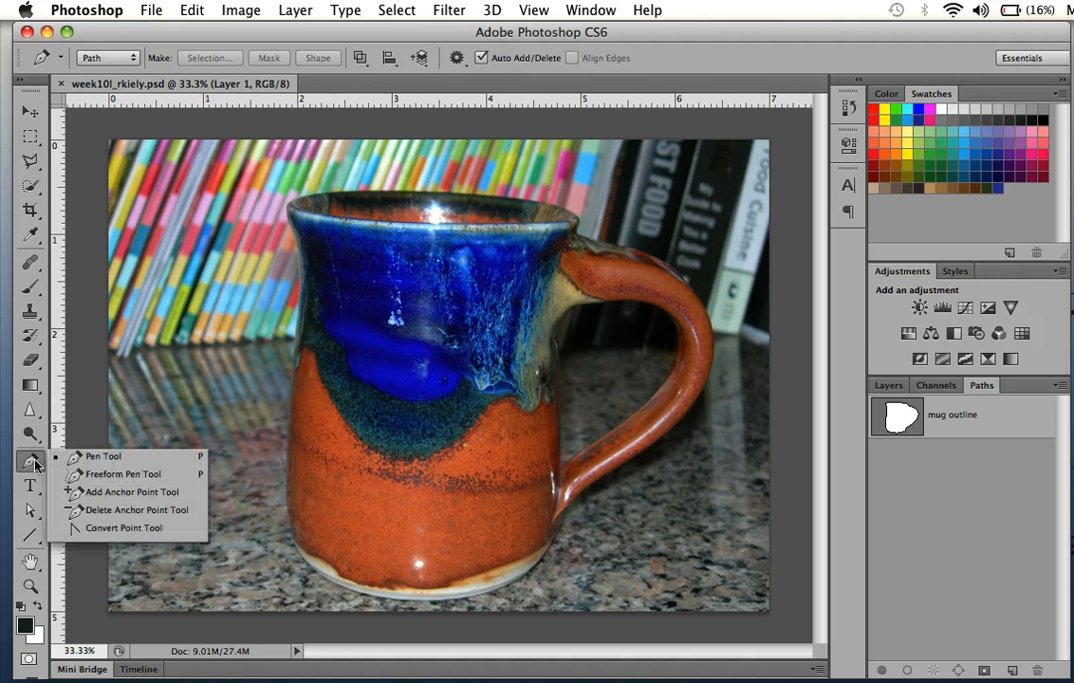
{"action": "left_click", "coordinate": [93, 479]}
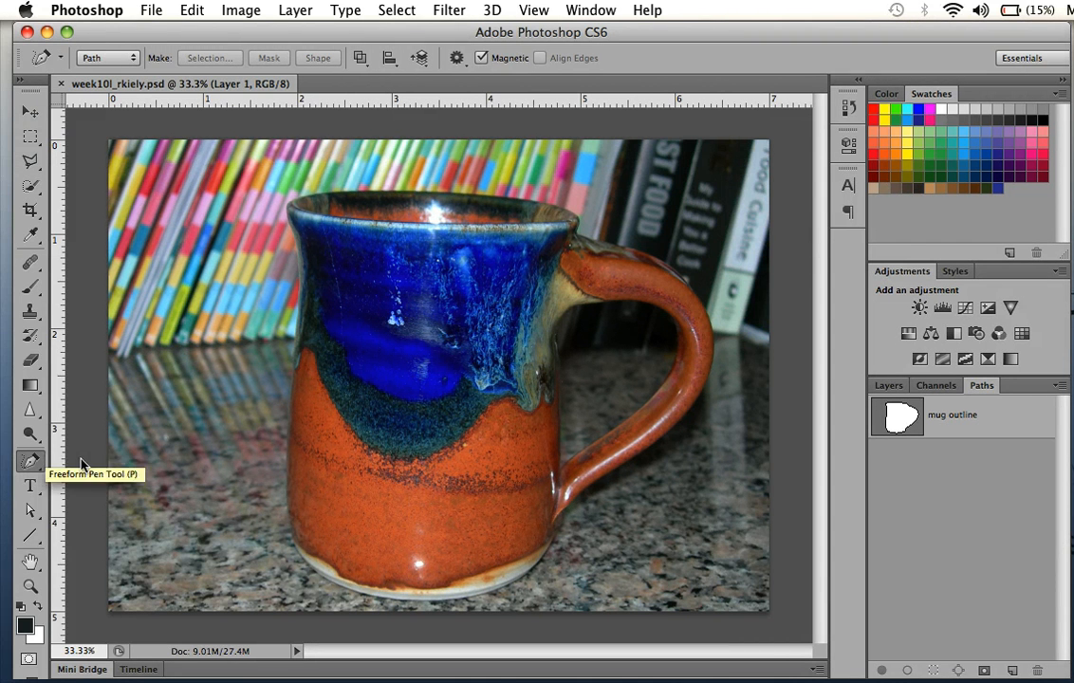
{"action": "left_click", "coordinate": [31, 462]}
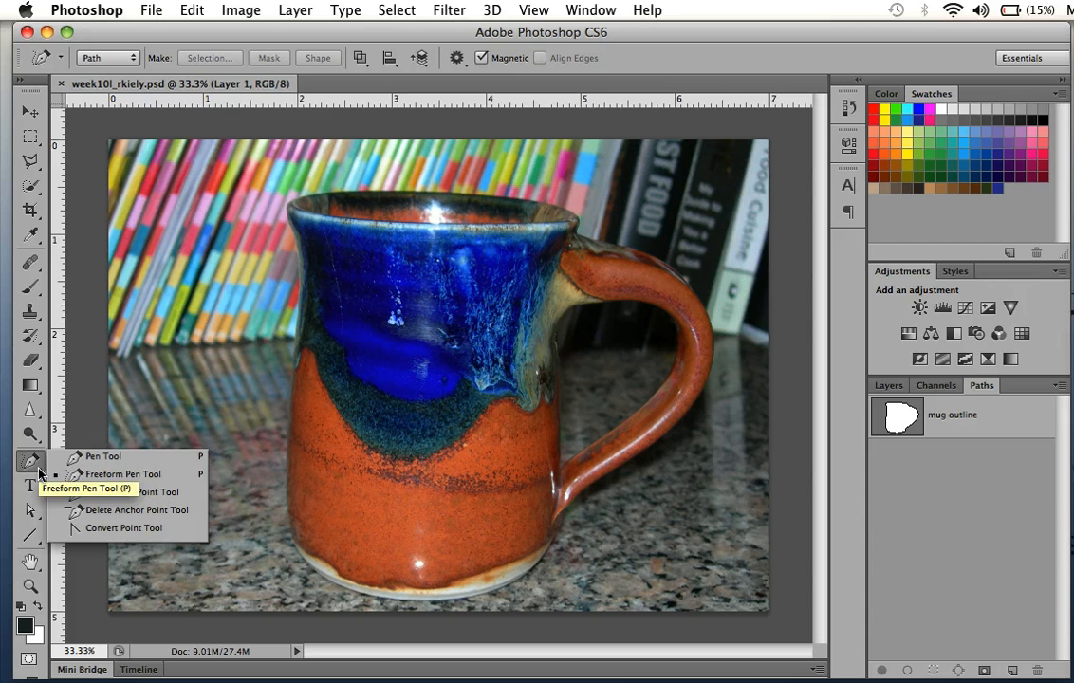
{"action": "left_click", "coordinate": [482, 57]}
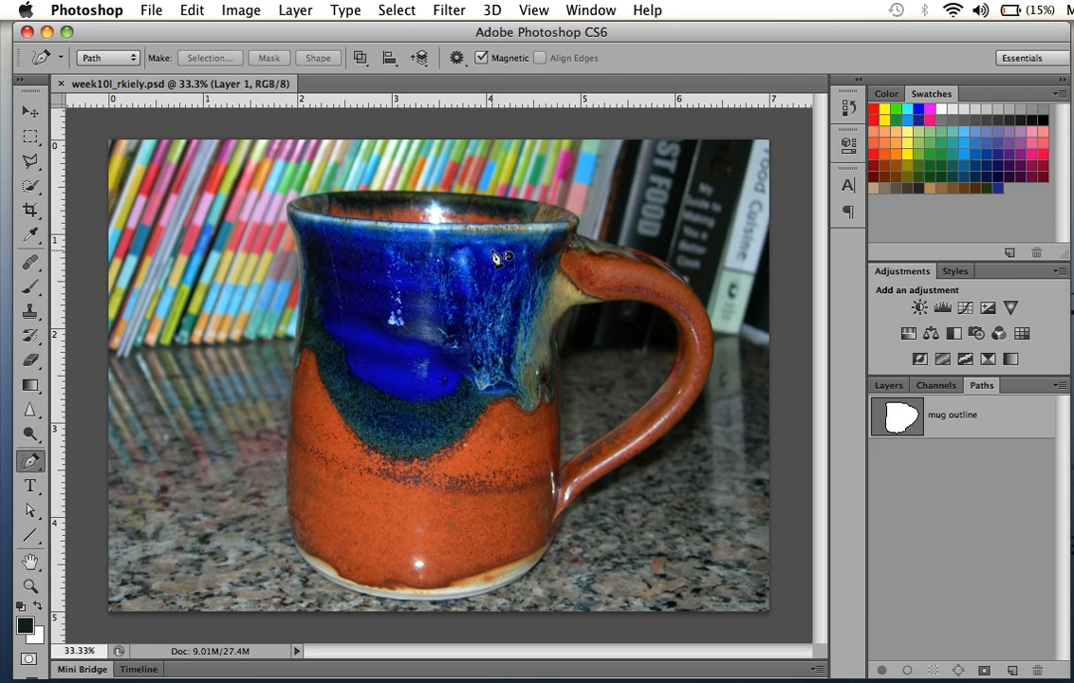
{"action": "left_click", "coordinate": [561, 471]}
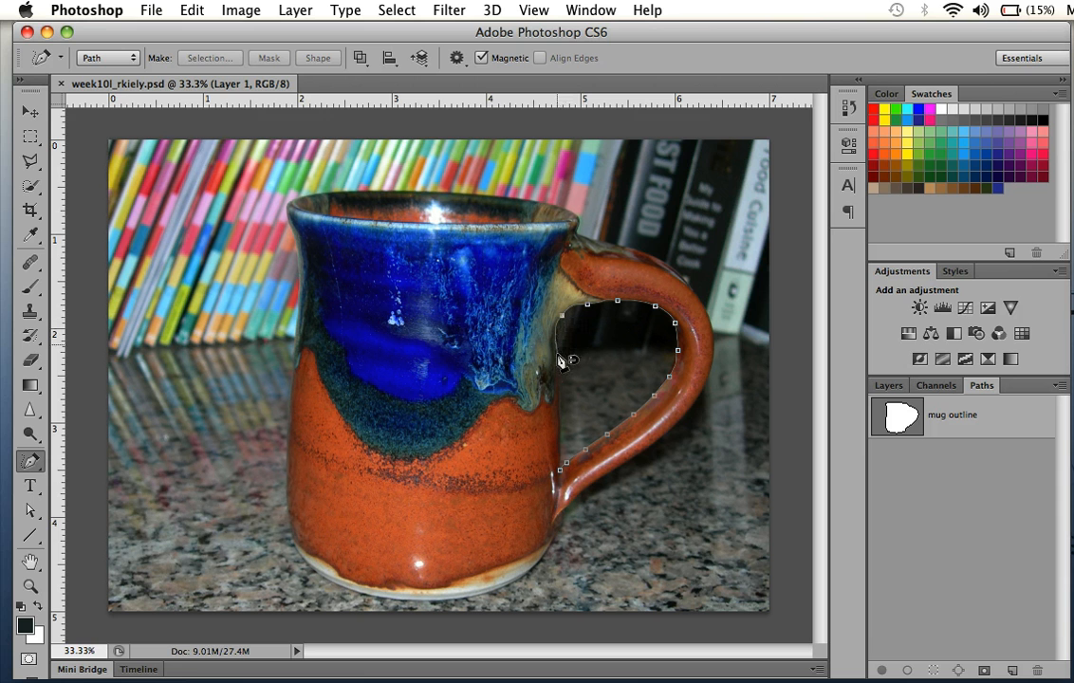
{"action": "left_click", "coordinate": [563, 475]}
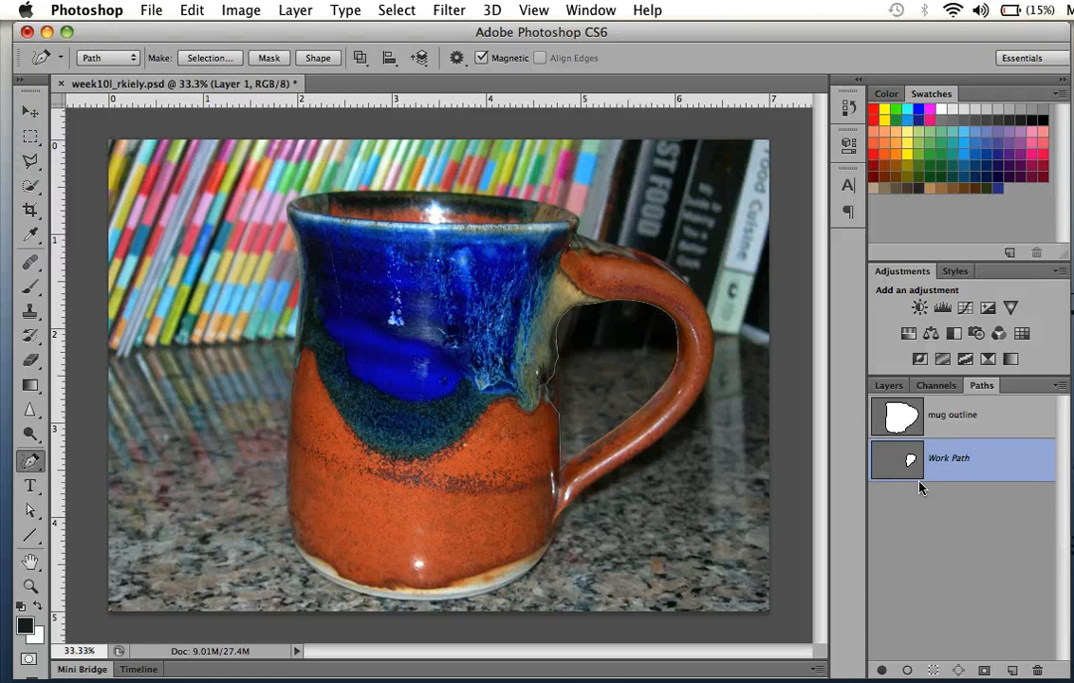
Save the new work path under the name "inside handle".
{"action": "double_click", "coordinate": [970, 470]}
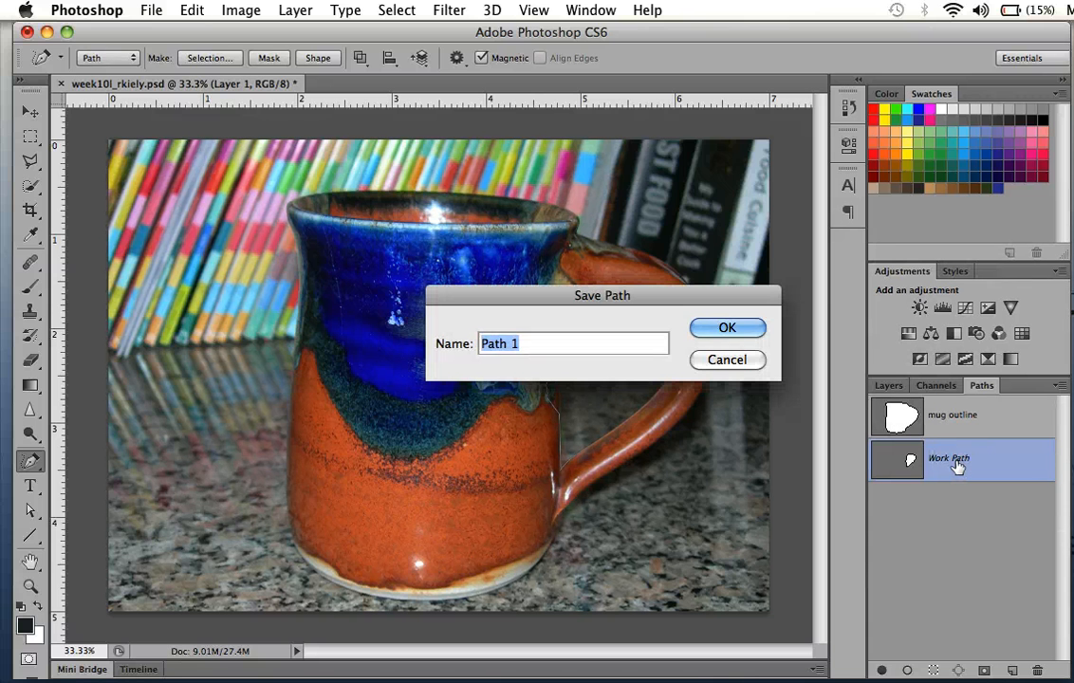
{"action": "type", "text": "in"}
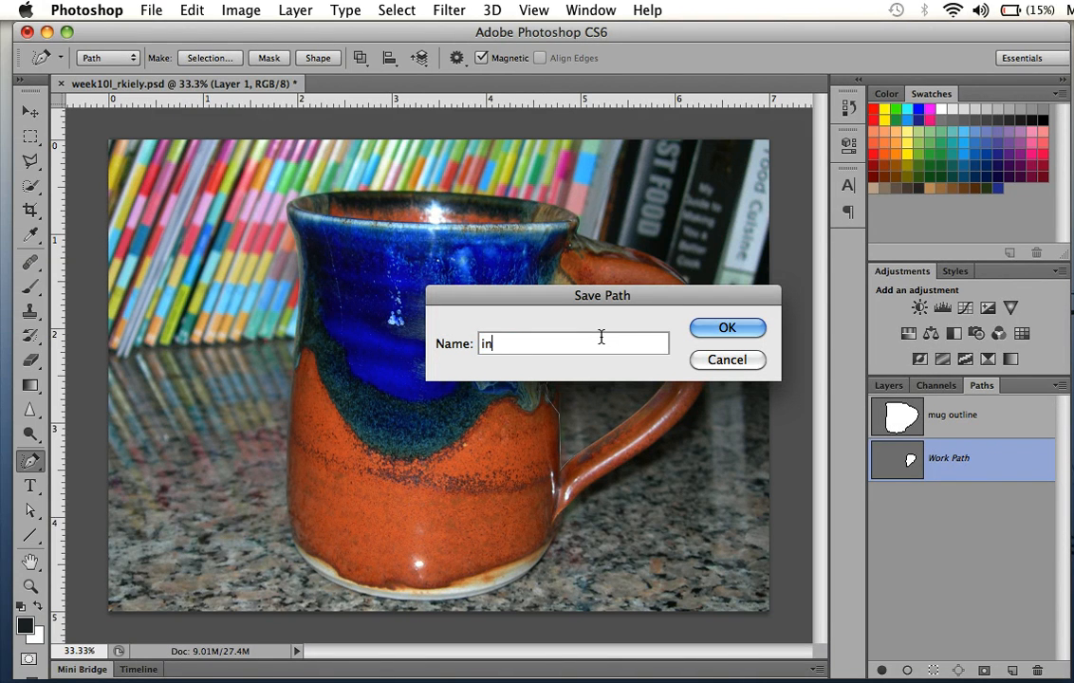
{"action": "type", "text": "side handle"}
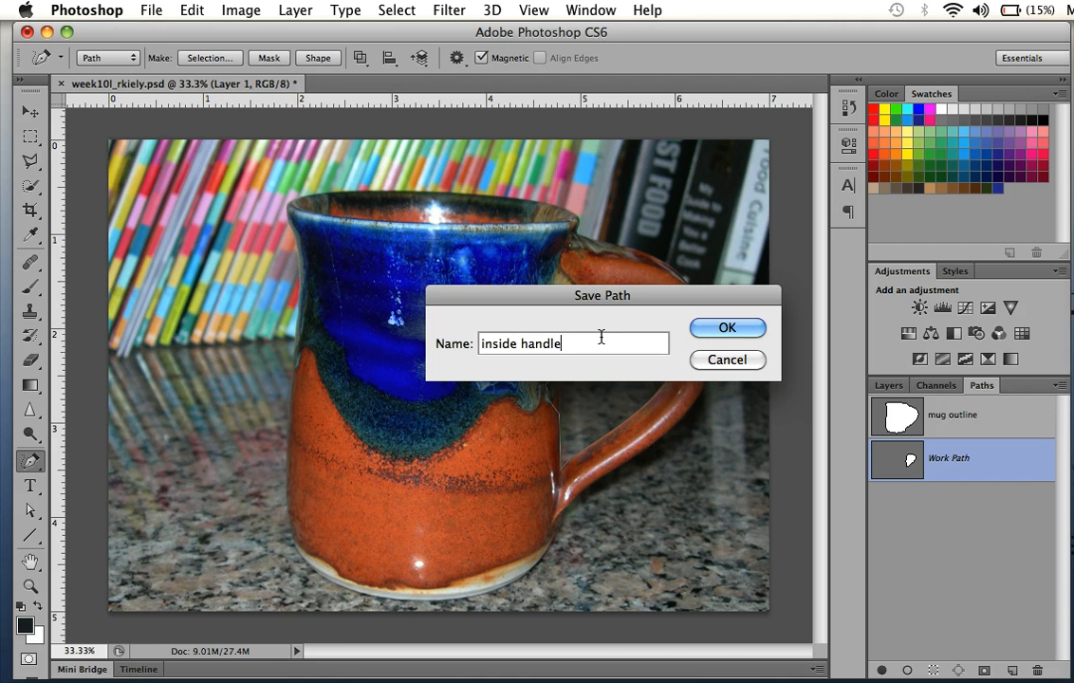
{"action": "key", "text": "Return"}
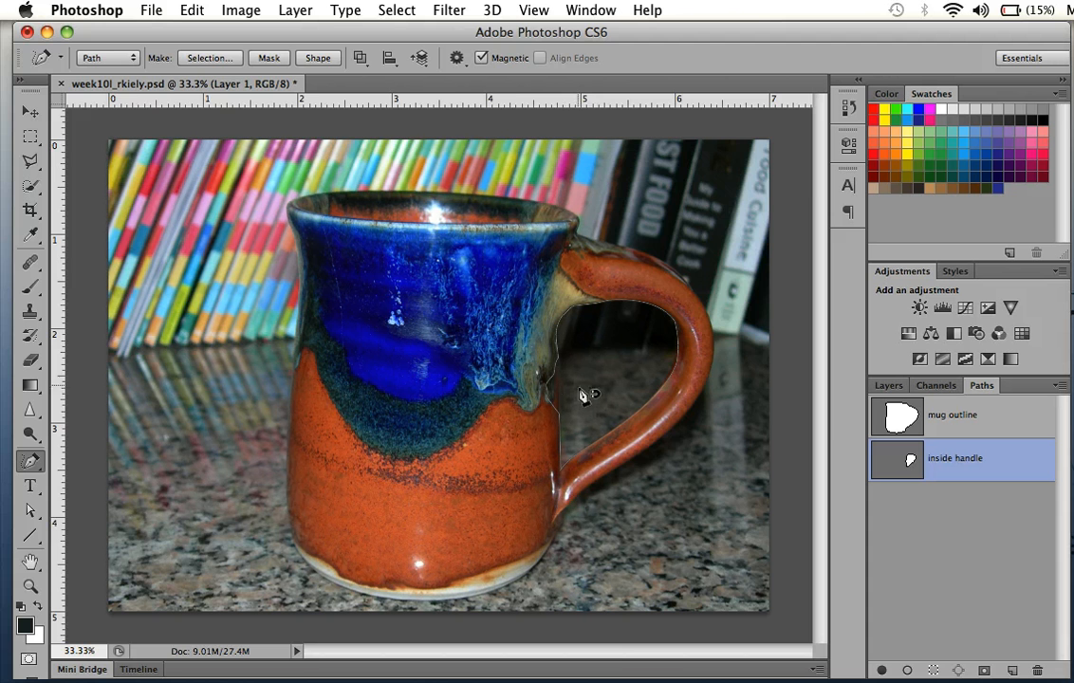
Examine the anchor points and curve handles along the inside handle path with the Direct Selection tool.
{"action": "scroll", "coordinate": [553, 392], "scroll_direction": "up", "scroll_amount": 1}
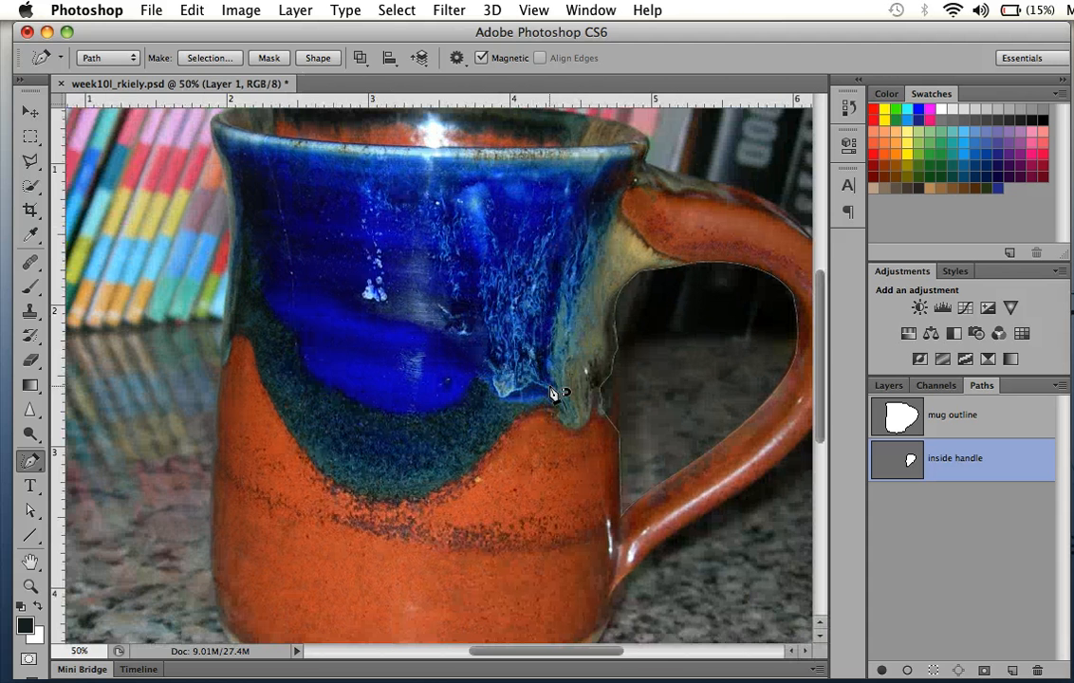
{"action": "scroll", "coordinate": [553, 392], "scroll_direction": "right", "scroll_amount": 2}
{"action": "scroll", "coordinate": [552, 388], "scroll_direction": "right", "scroll_amount": 2}
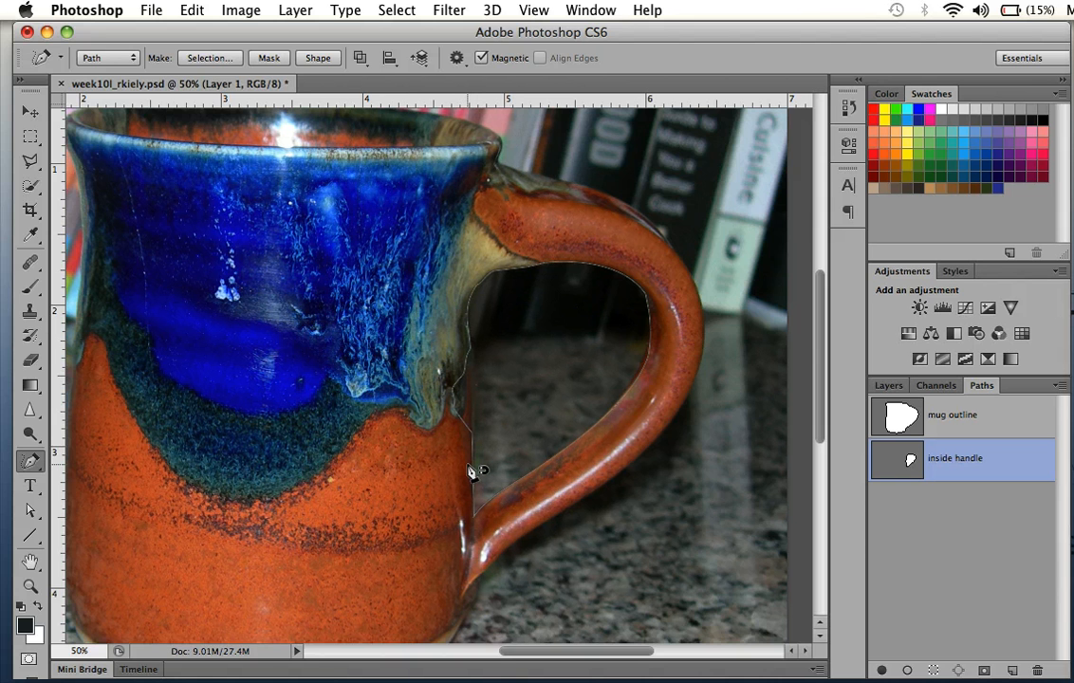
{"action": "left_click", "coordinate": [28, 508]}
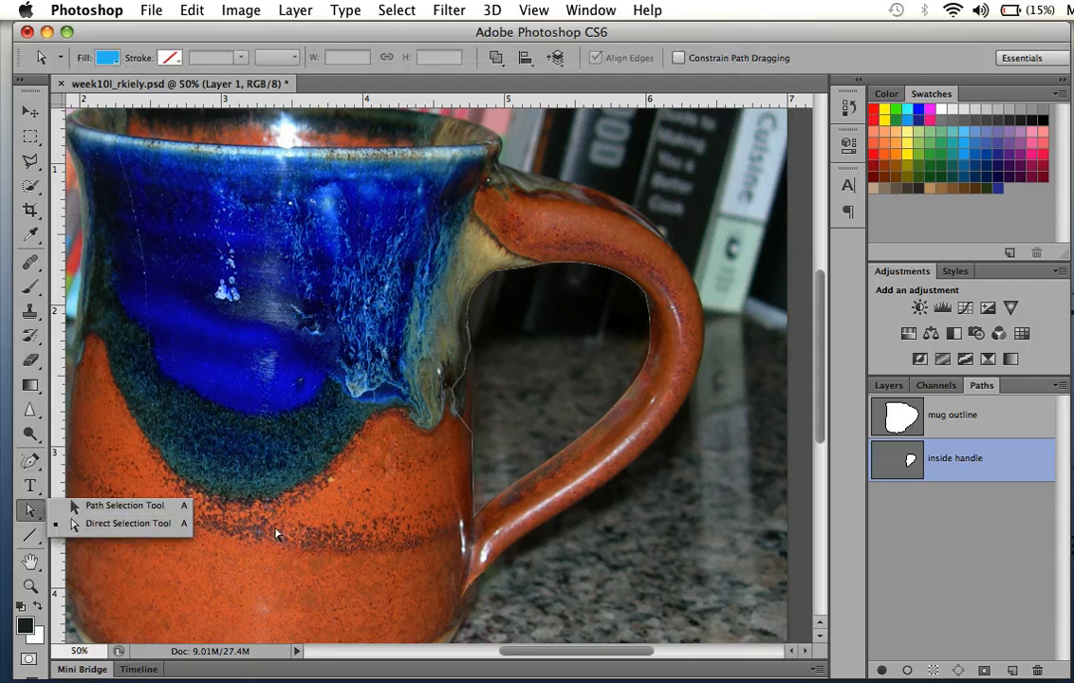
{"action": "left_click", "coordinate": [531, 473]}
{"action": "left_click", "coordinate": [532, 474]}
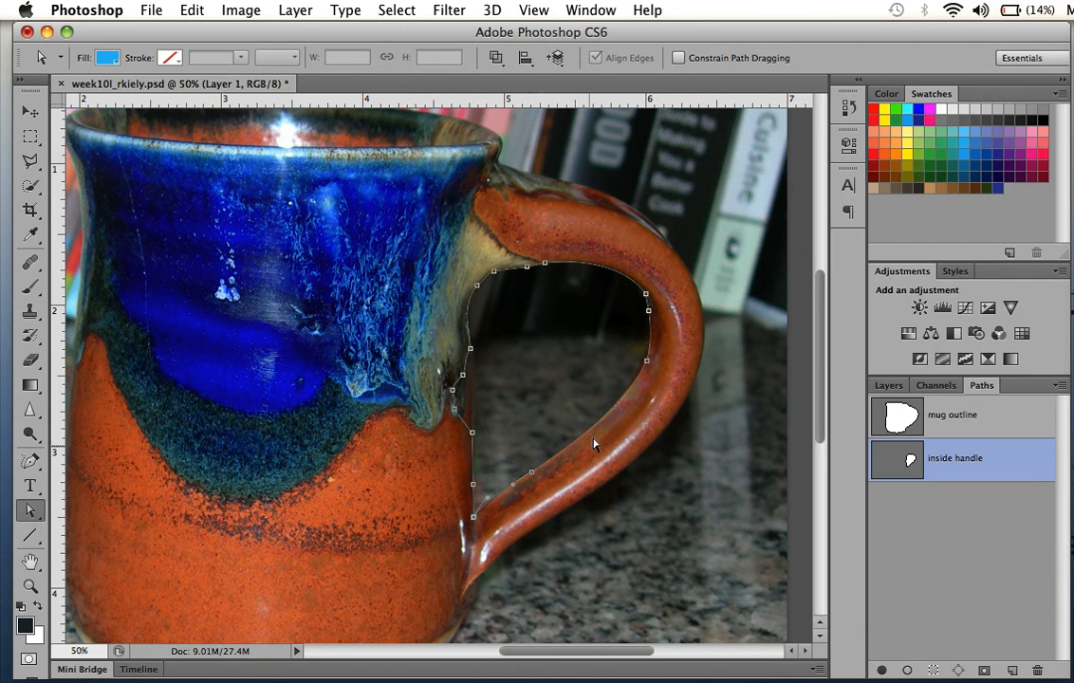
{"action": "left_click", "coordinate": [648, 296]}
{"action": "left_click", "coordinate": [543, 265]}
{"action": "key", "text": "super+Tab"}
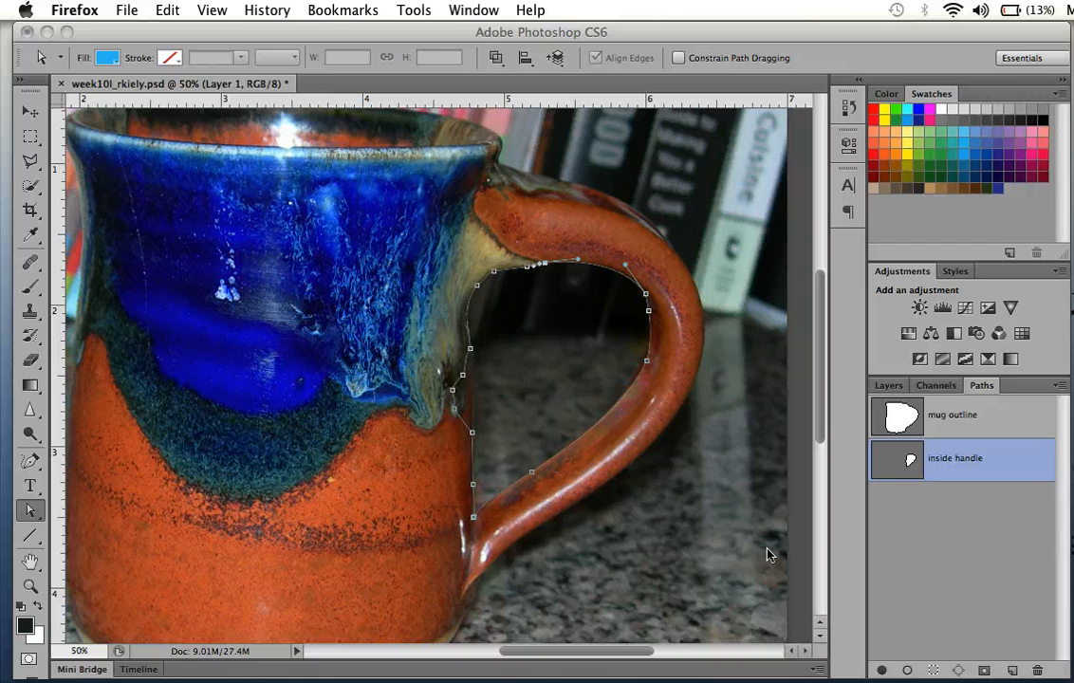
Copy the inside handle path into the mug outline path and delete the separate inside handle path.
{"action": "left_click", "coordinate": [961, 460]}
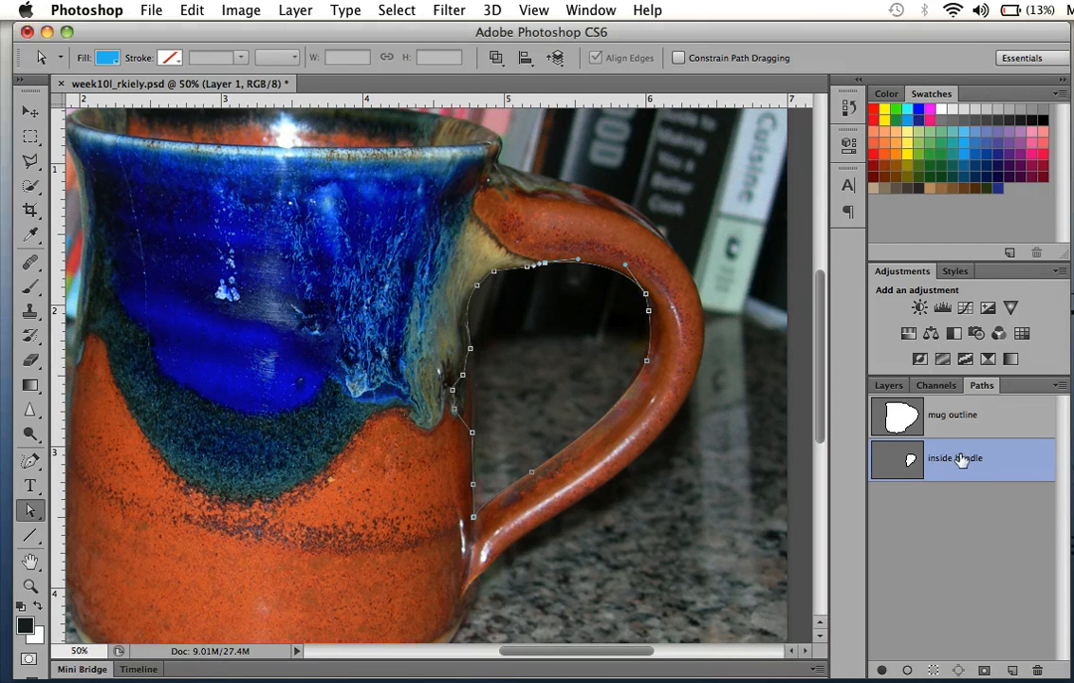
{"action": "left_click", "coordinate": [963, 420]}
{"action": "left_click", "coordinate": [963, 465]}
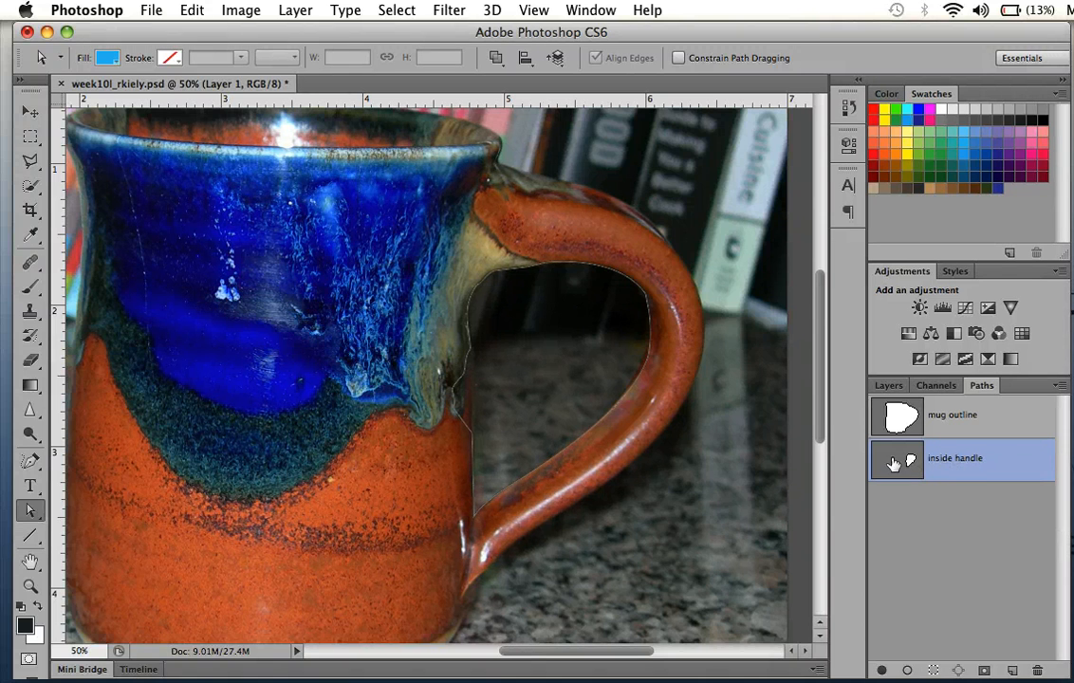
{"action": "left_click", "coordinate": [953, 421]}
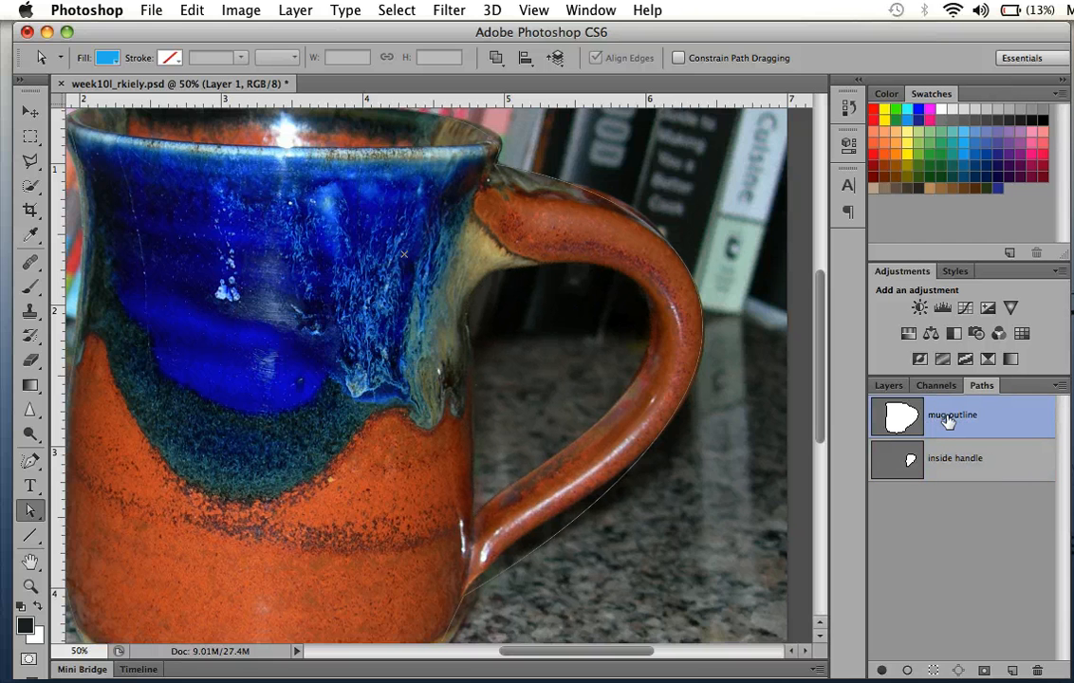
{"action": "key", "text": "cmd+v"}
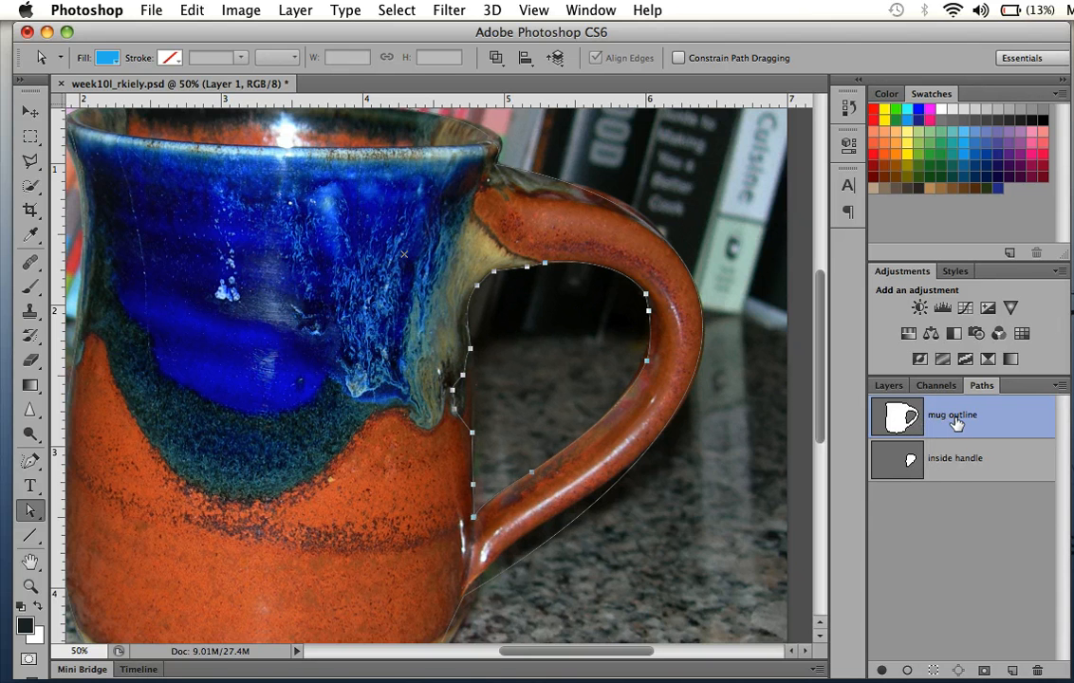
{"action": "left_click", "coordinate": [950, 471]}
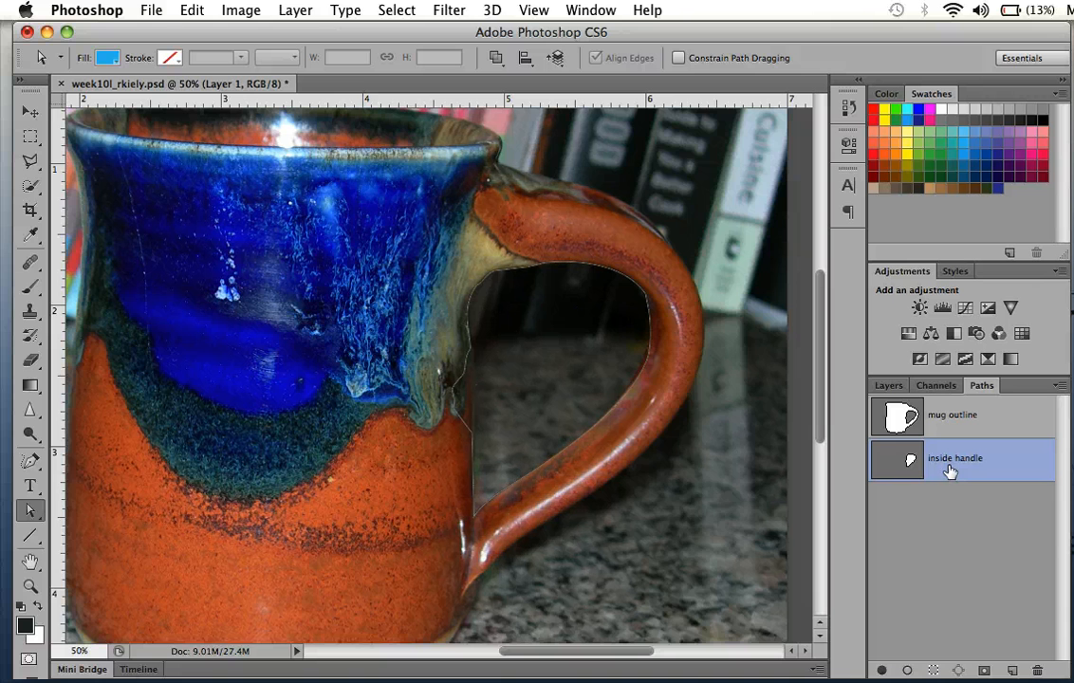
{"action": "key", "text": "Delete"}
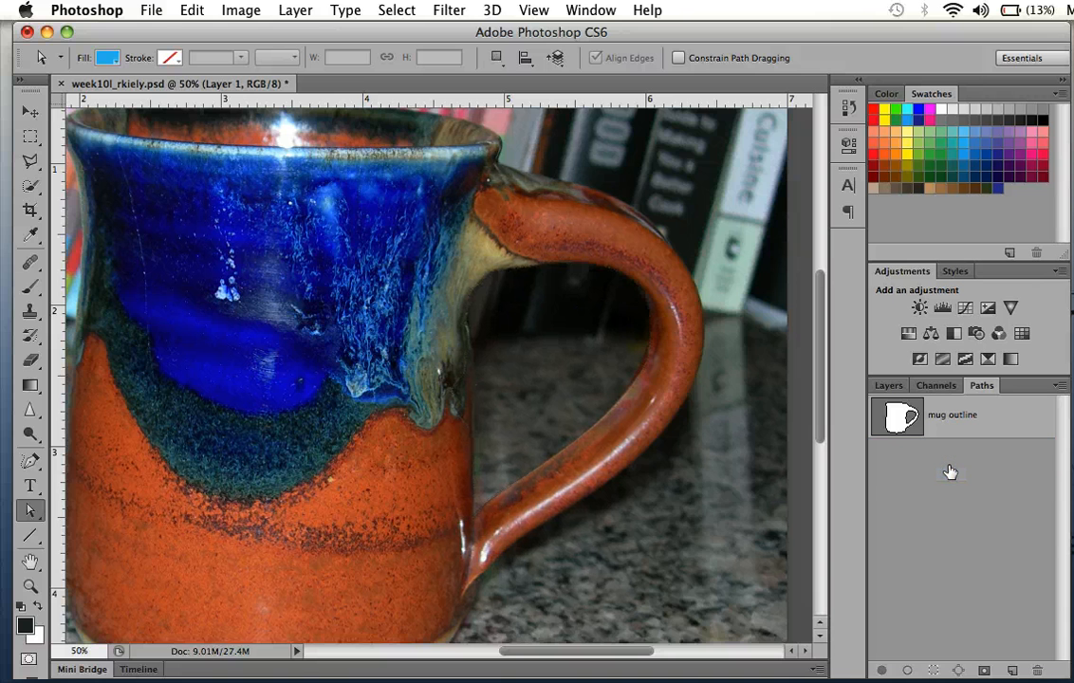
Create a new gradient fill layer named "mug" from the mug outline path, above Layer 1.
{"action": "left_click", "coordinate": [949, 414]}
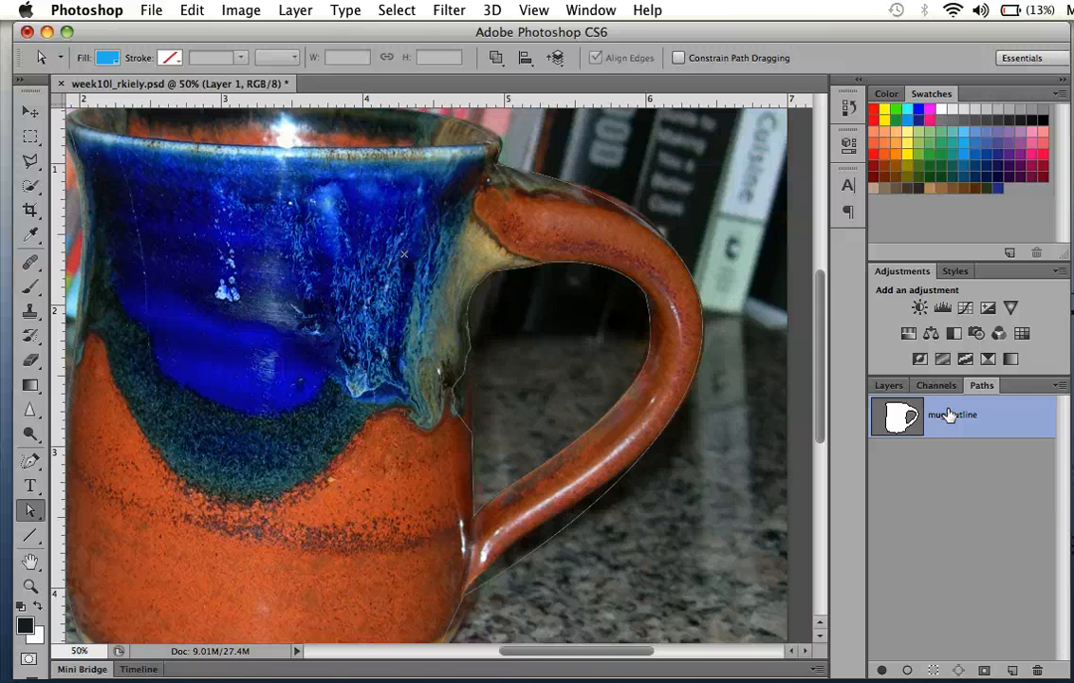
{"action": "left_click", "coordinate": [889, 385]}
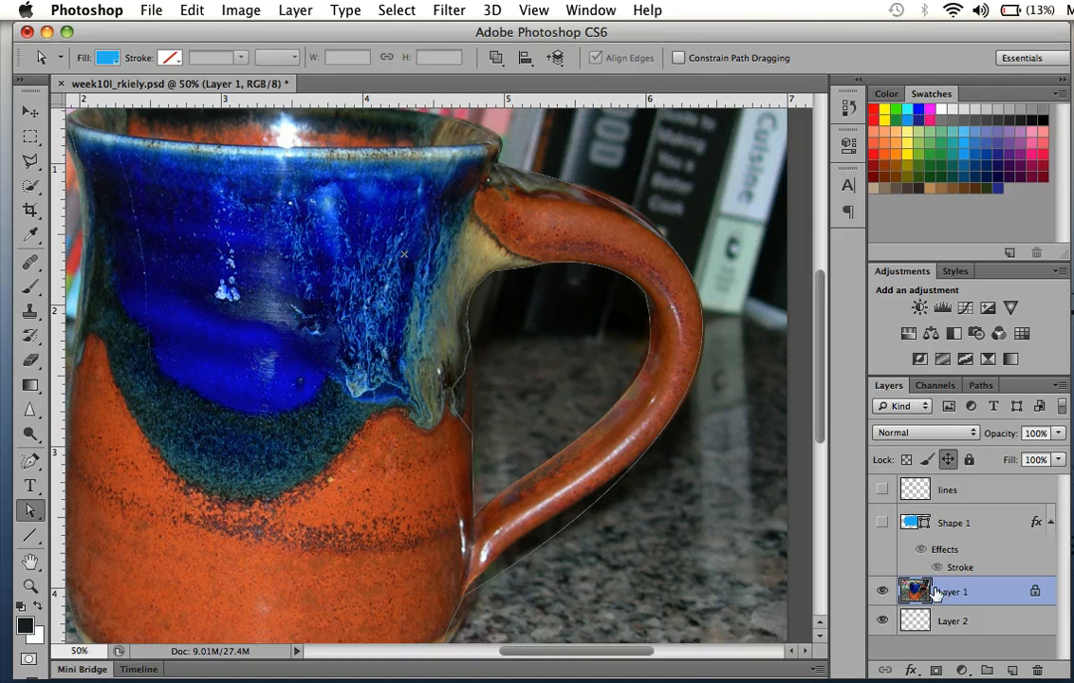
{"action": "left_click", "coordinate": [981, 385]}
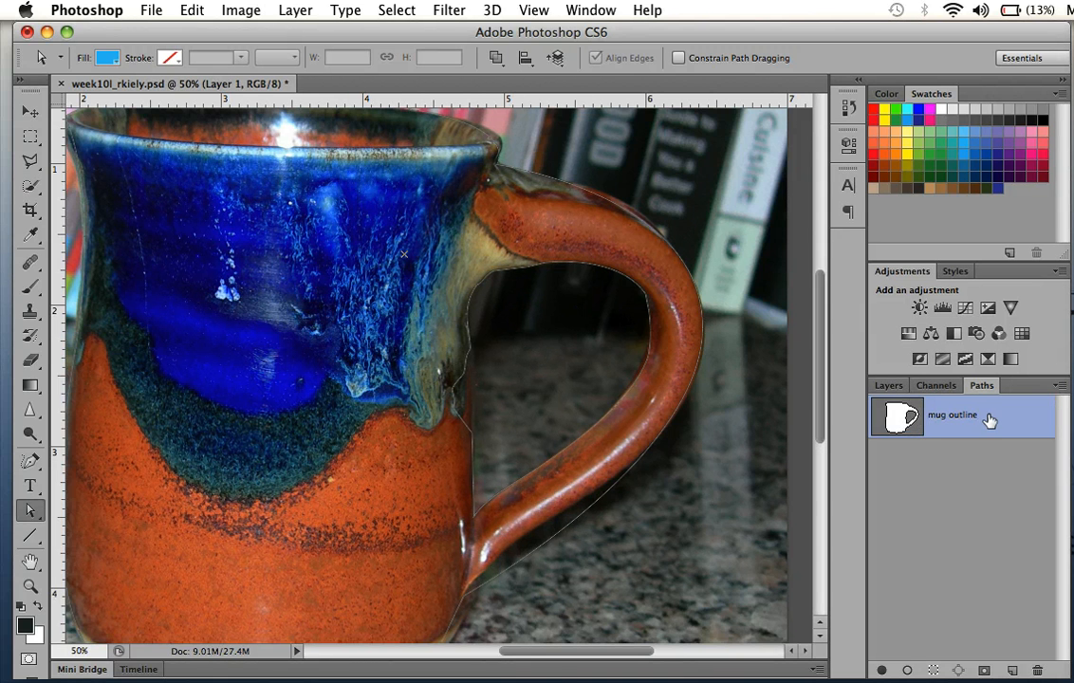
{"action": "left_click", "coordinate": [302, 10]}
{"action": "mouse_move", "coordinate": [344, 178]}
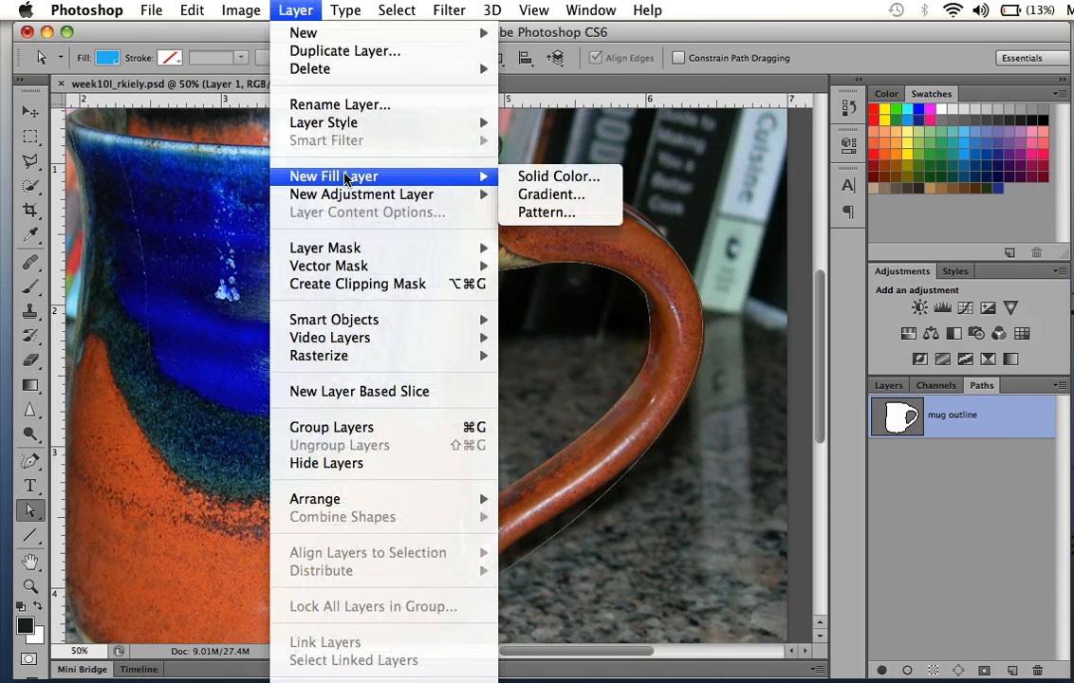
{"action": "left_click", "coordinate": [538, 195]}
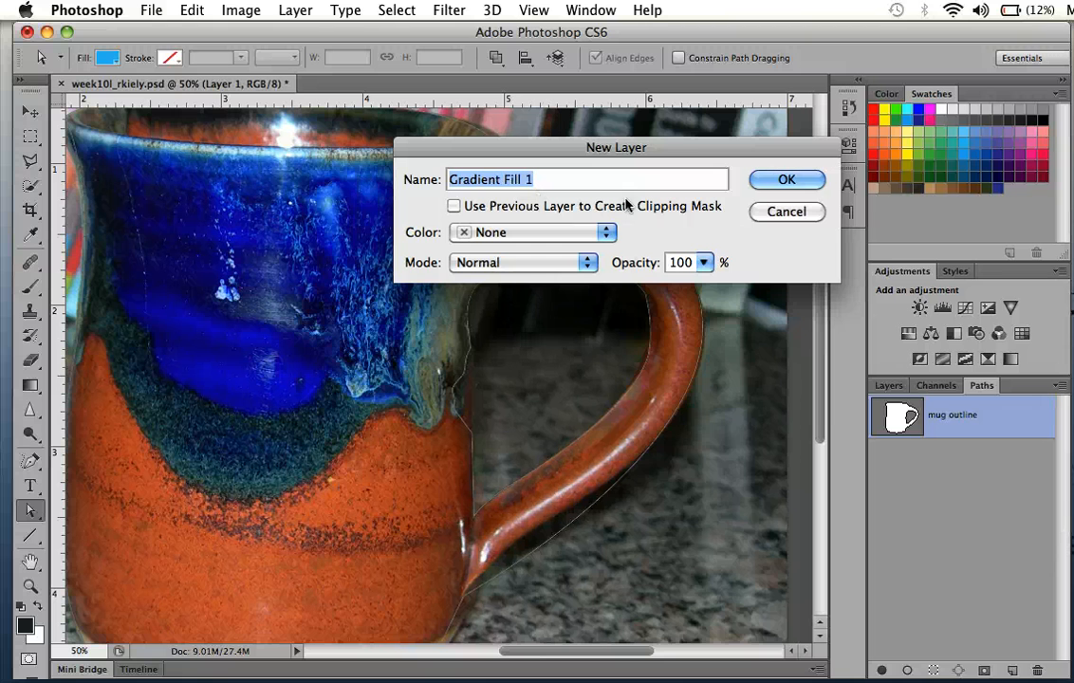
{"action": "type", "text": "mug"}
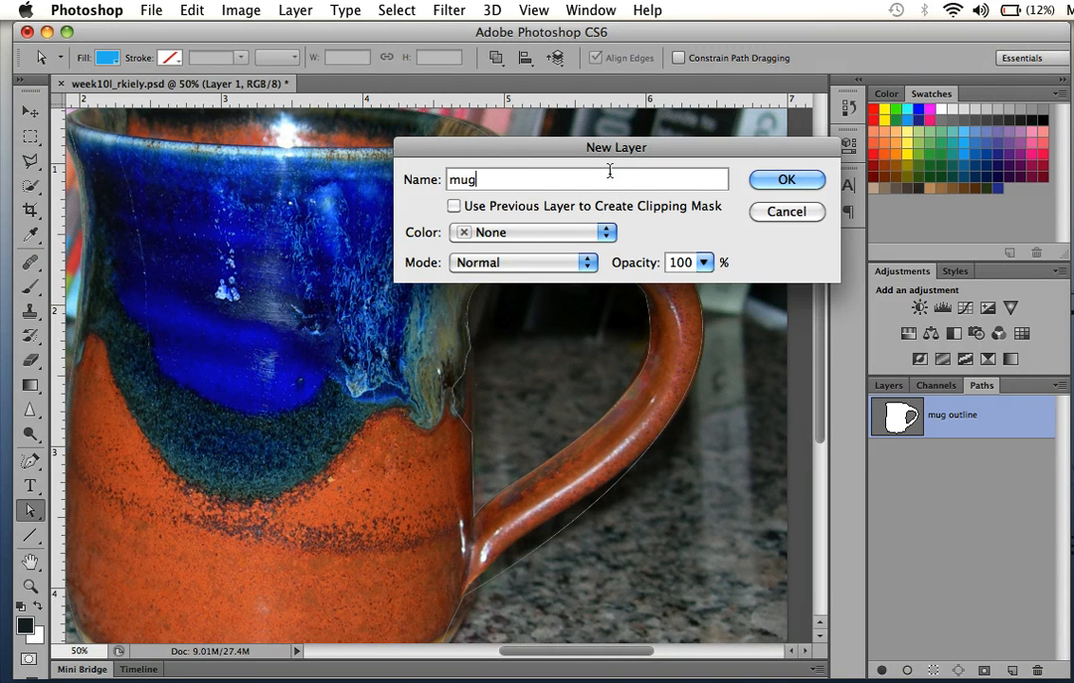
{"action": "key", "text": "Return"}
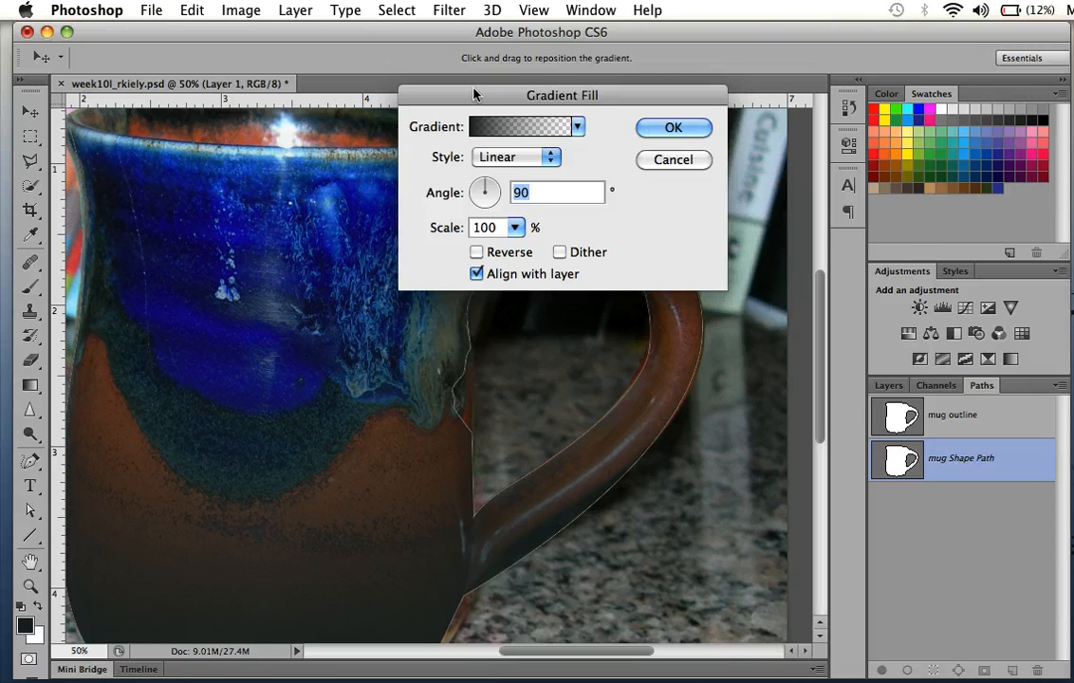
Apply the Foreground to Background preset to the mug layer's gradient fill.
{"action": "left_click_drag", "start_coordinate": [469, 99], "coordinate": [645, 176]}
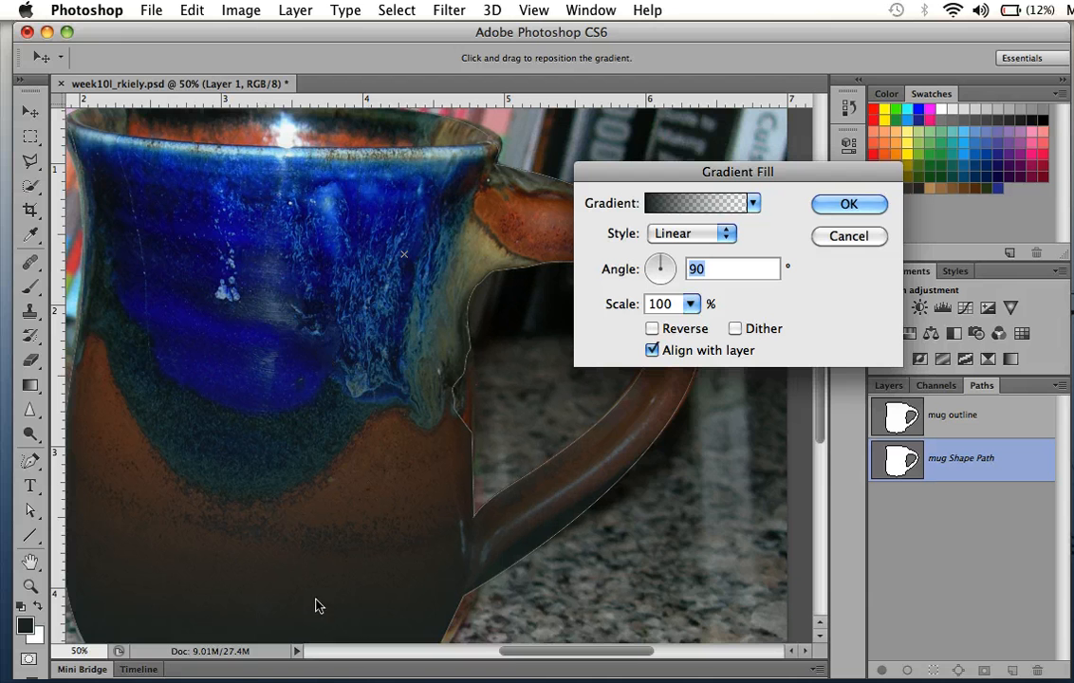
{"action": "left_click", "coordinate": [679, 207]}
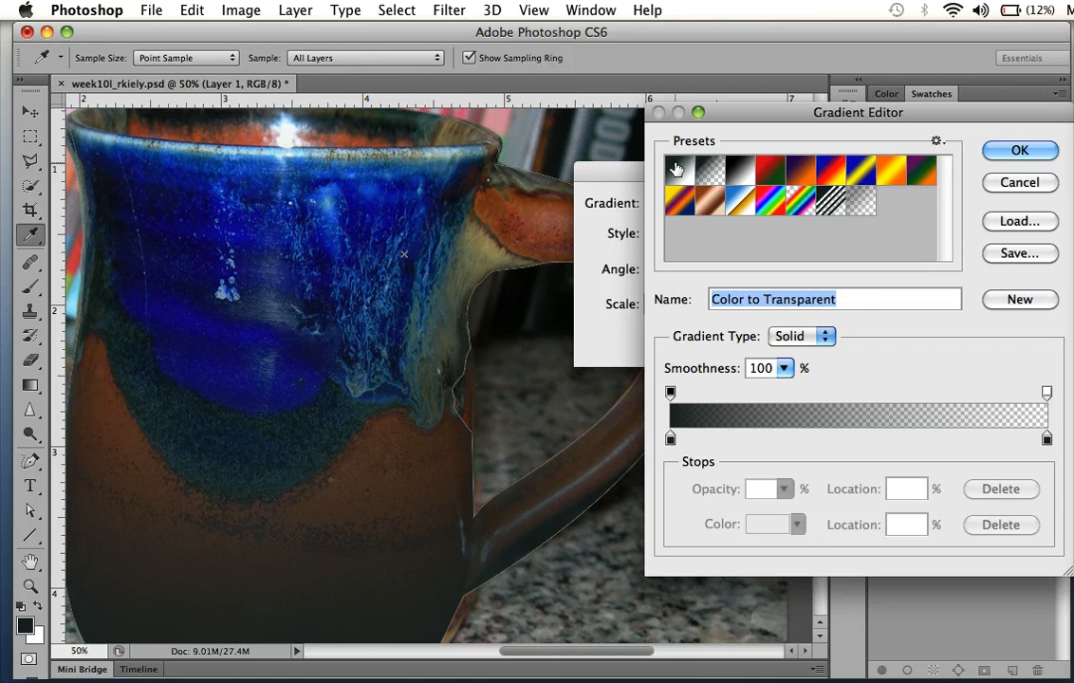
{"action": "left_click", "coordinate": [676, 168]}
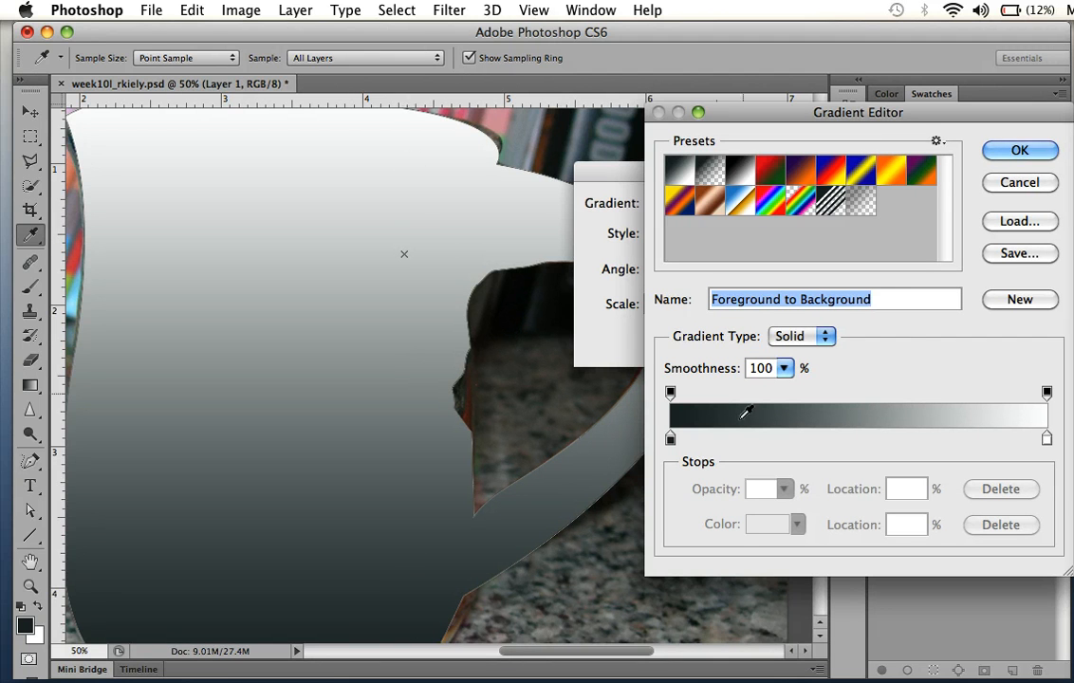
Set the gradient's starting color stop at location 0% to dark brown, #3d0f06.
{"action": "left_click", "coordinate": [671, 439]}
{"action": "double_click", "coordinate": [671, 440]}
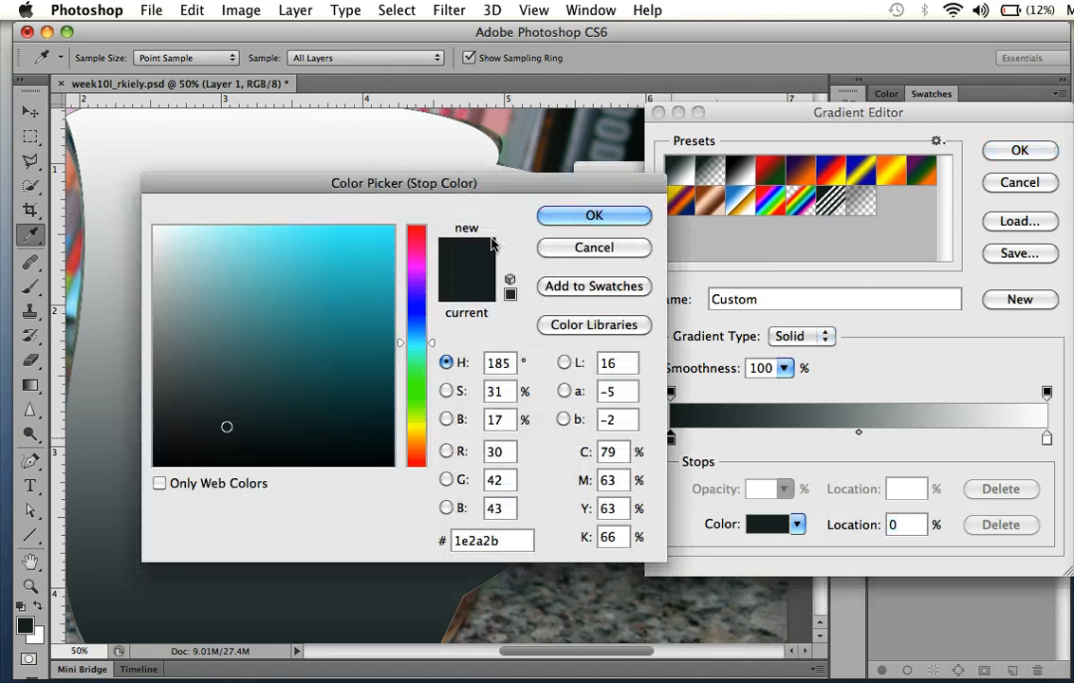
{"action": "left_click_drag", "start_coordinate": [391, 152], "coordinate": [397, 101]}
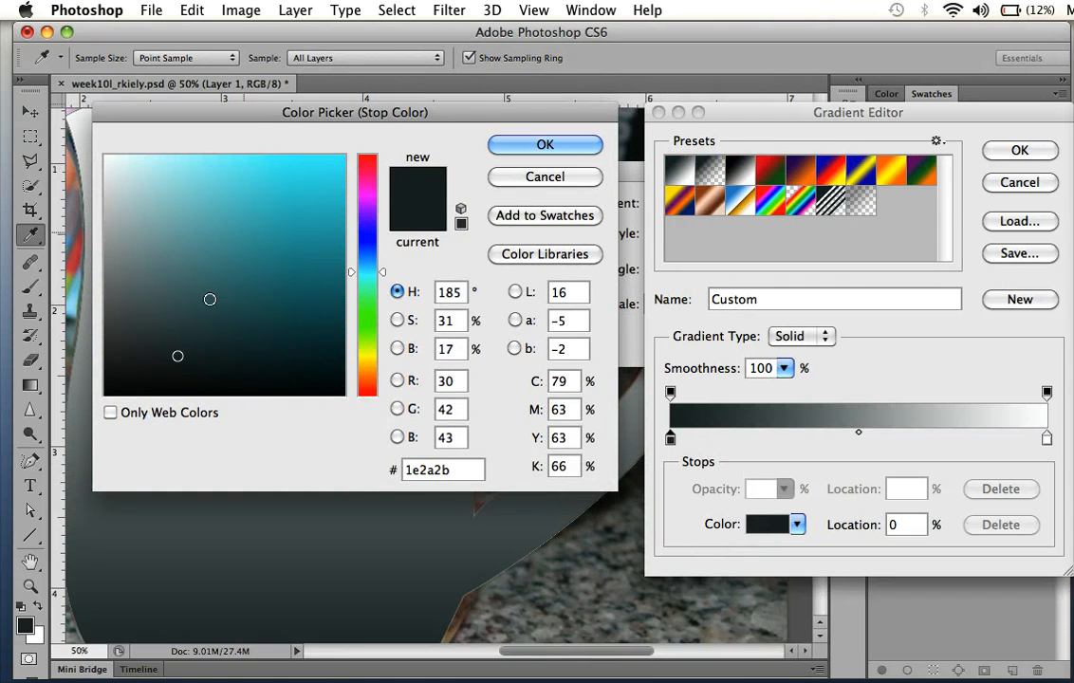
{"action": "left_click", "coordinate": [367, 389]}
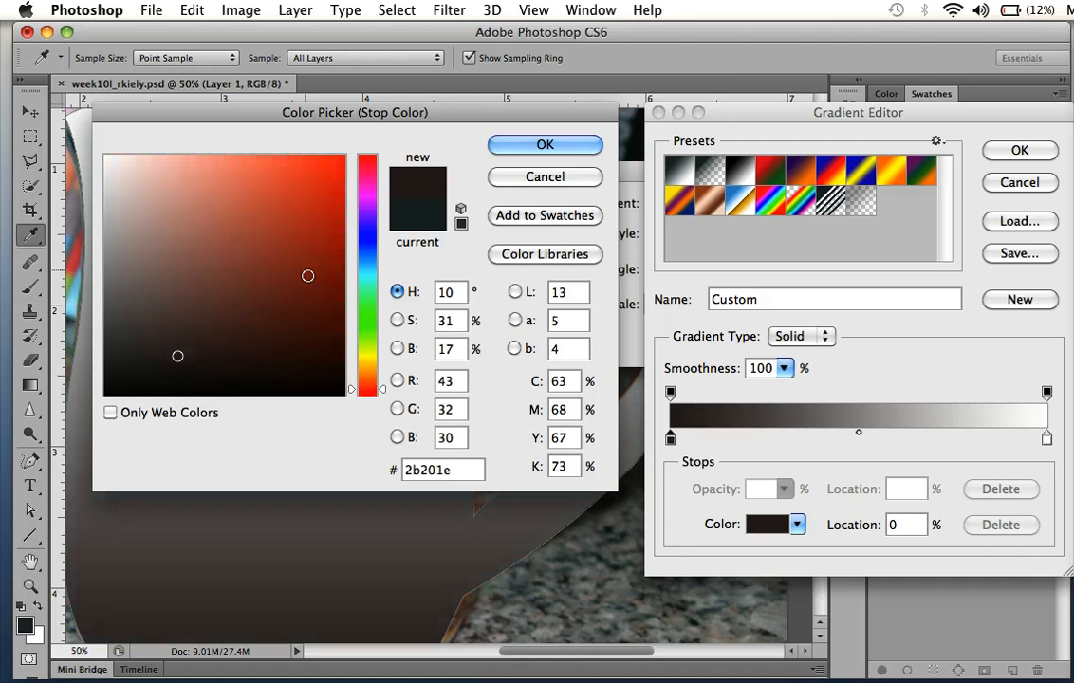
{"action": "left_click", "coordinate": [319, 337]}
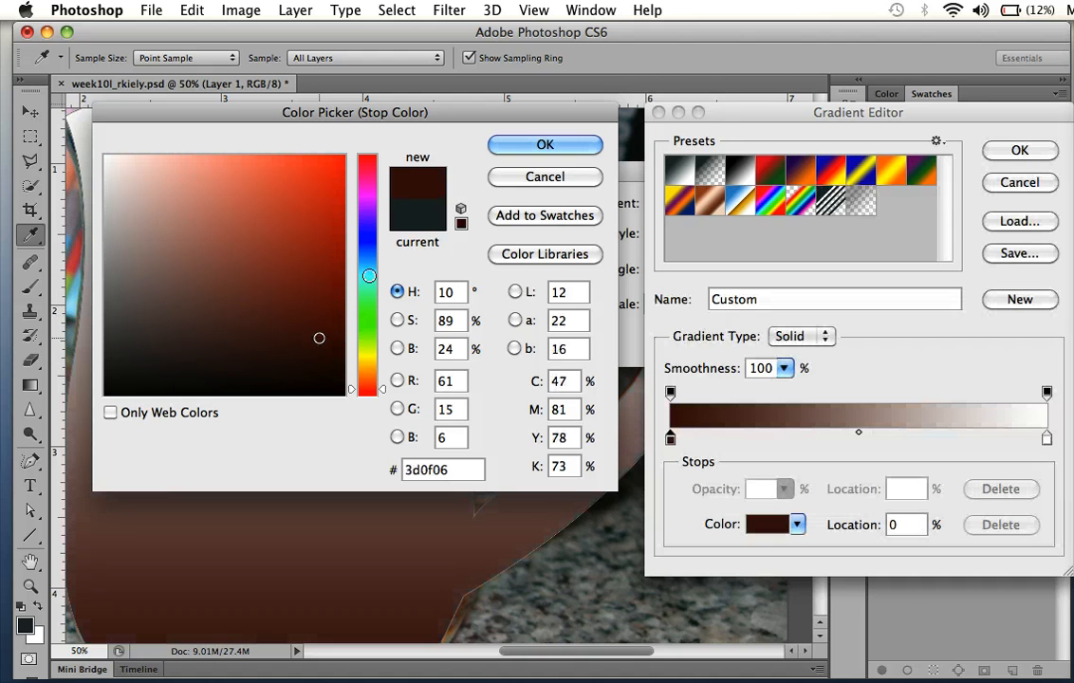
{"action": "left_click", "coordinate": [545, 145]}
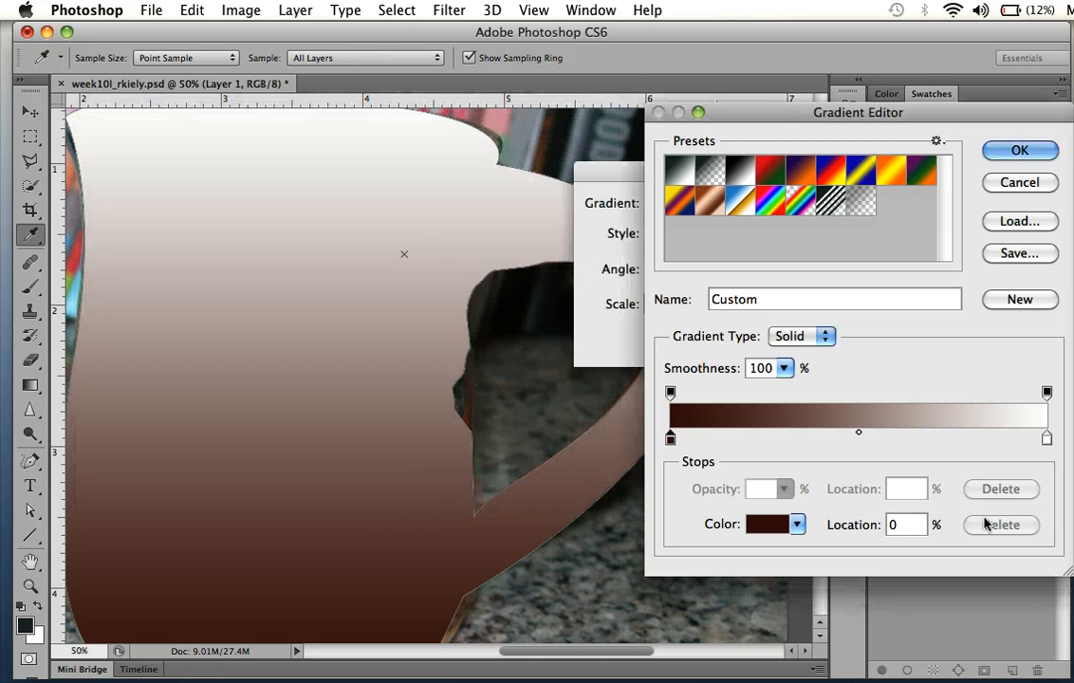
Open the color of the gradient's white end stop for editing.
{"action": "double_click", "coordinate": [1047, 439]}
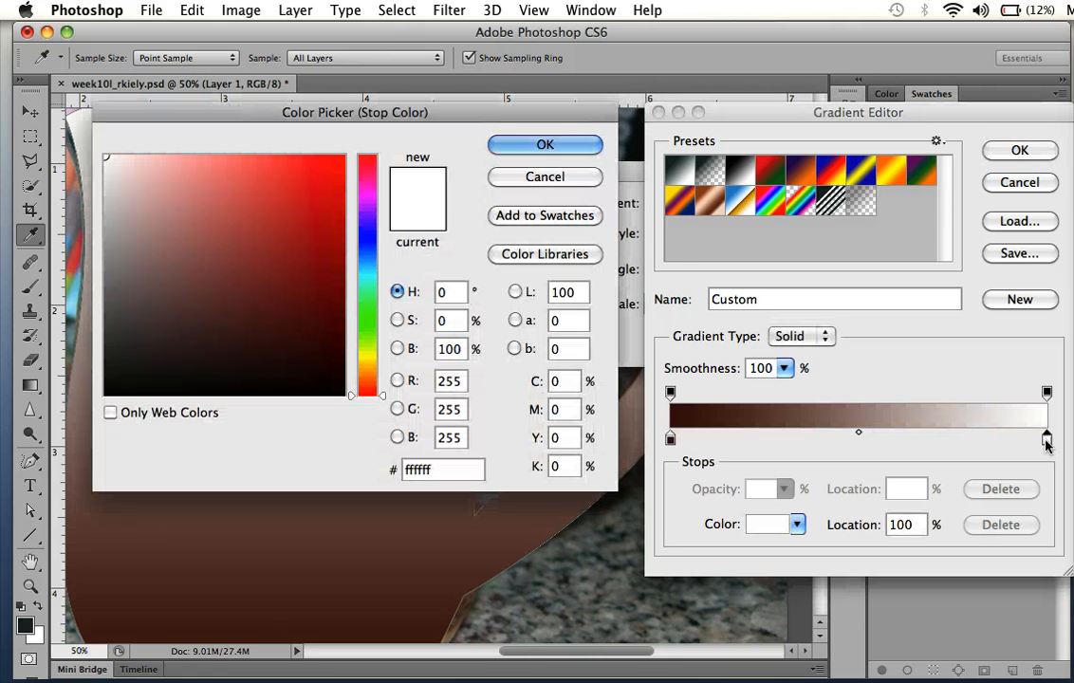